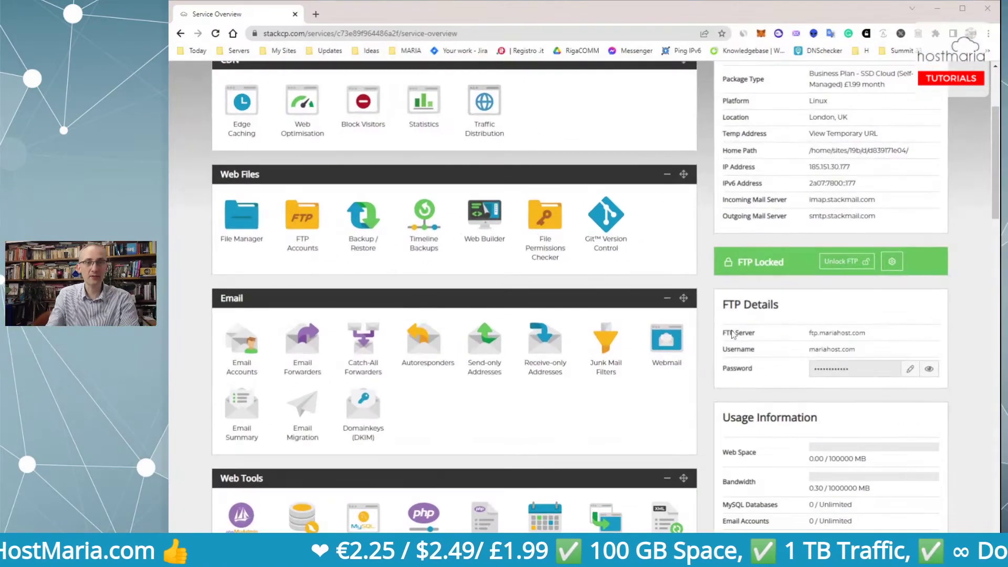
scroll(228, 314, "up", 1)
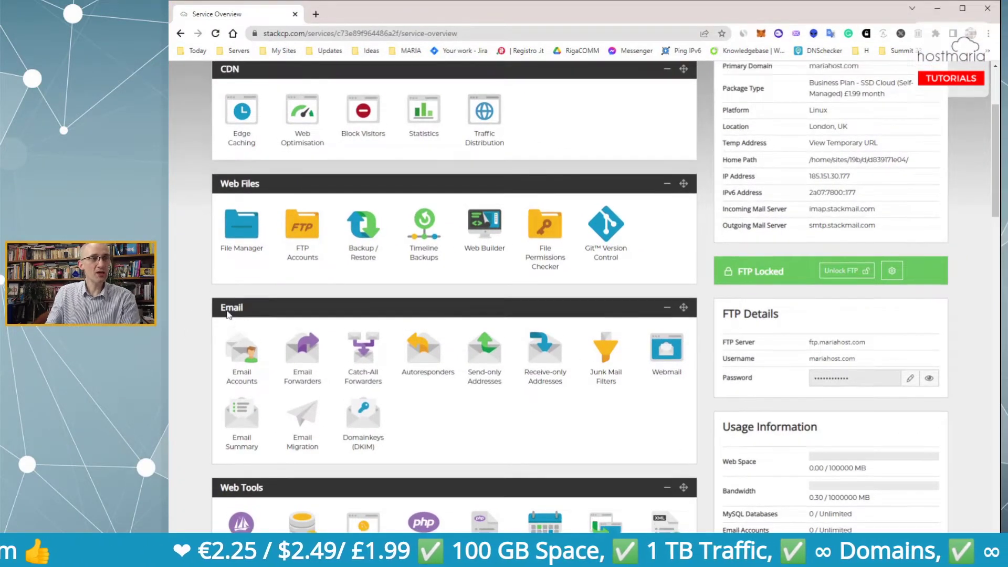
scroll(228, 314, "up", 3)
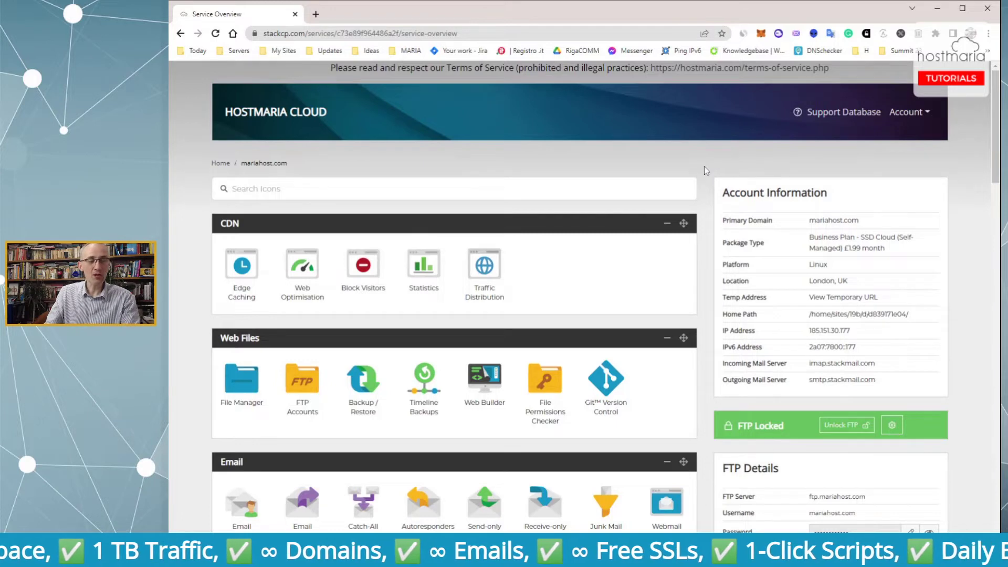
scroll(704, 167, "down", 2)
scroll(703, 168, "down", 2)
scroll(701, 169, "down", 2)
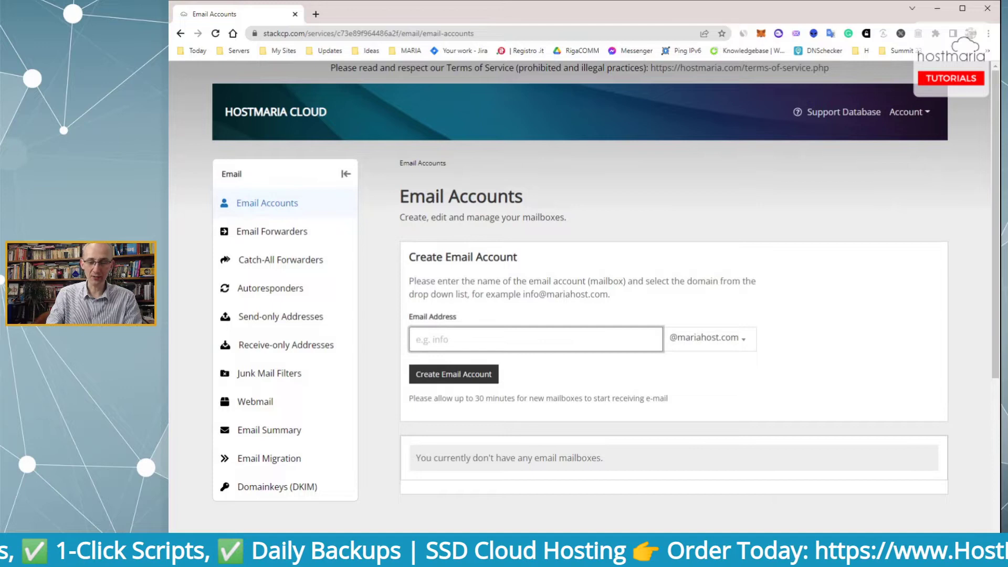
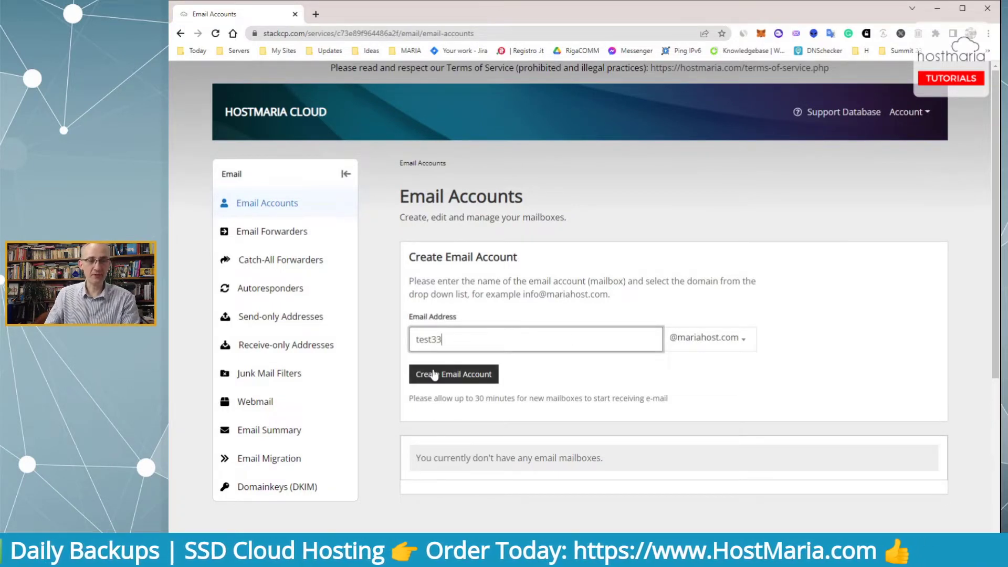
left_click(436, 374)
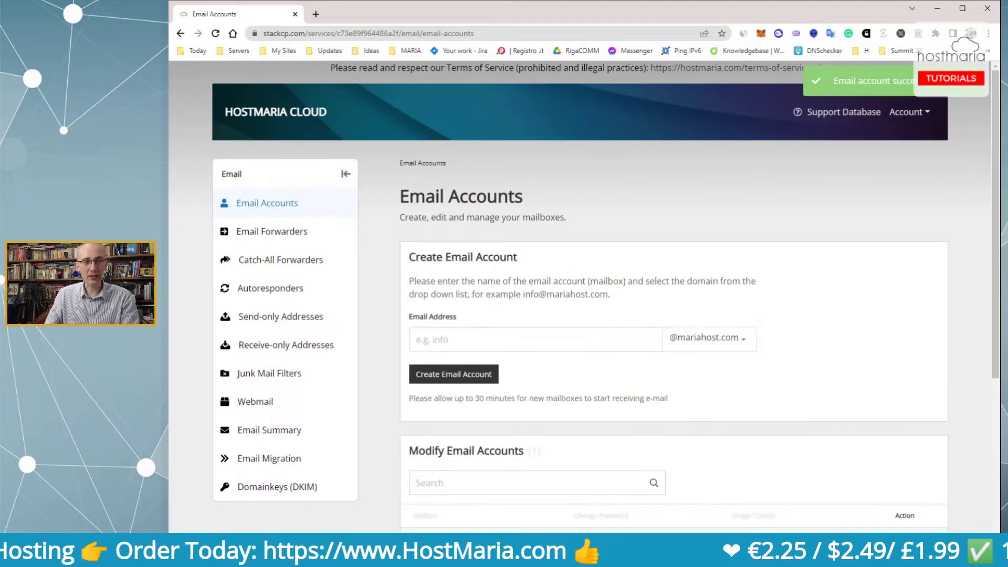
scroll(691, 282, "down", 5)
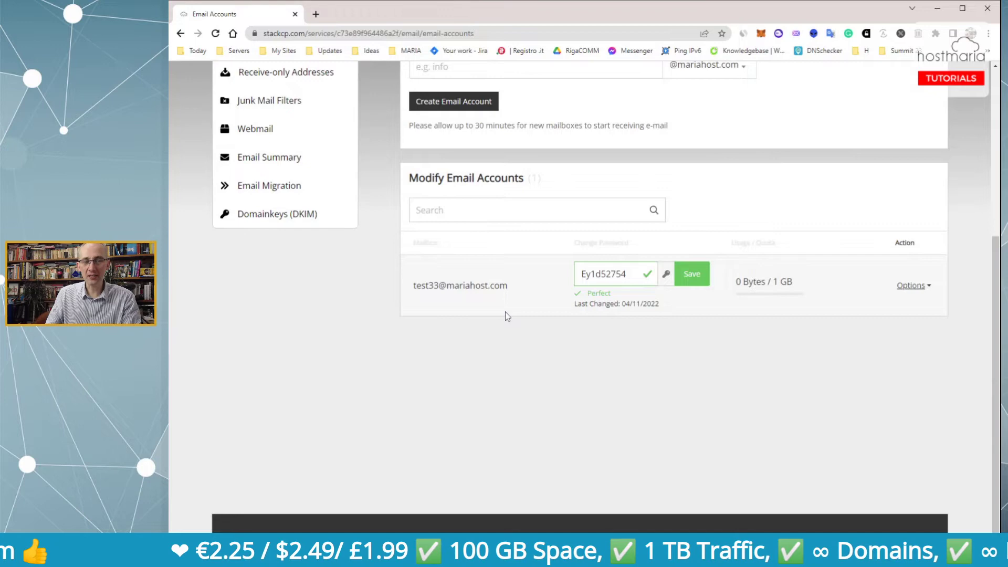
left_click(694, 279)
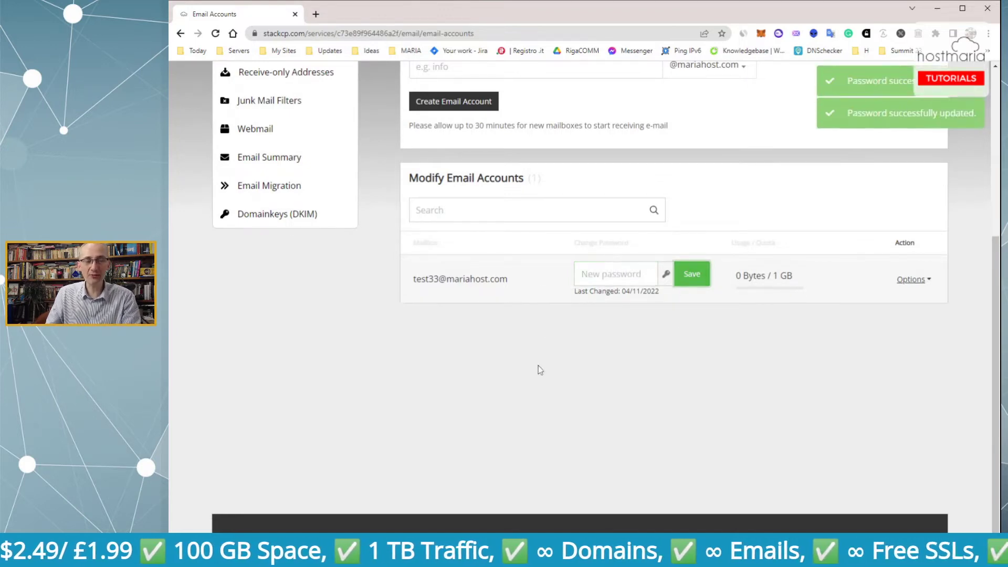
scroll(540, 370, "up", 2)
scroll(540, 370, "up", 1)
scroll(353, 351, "up", 3)
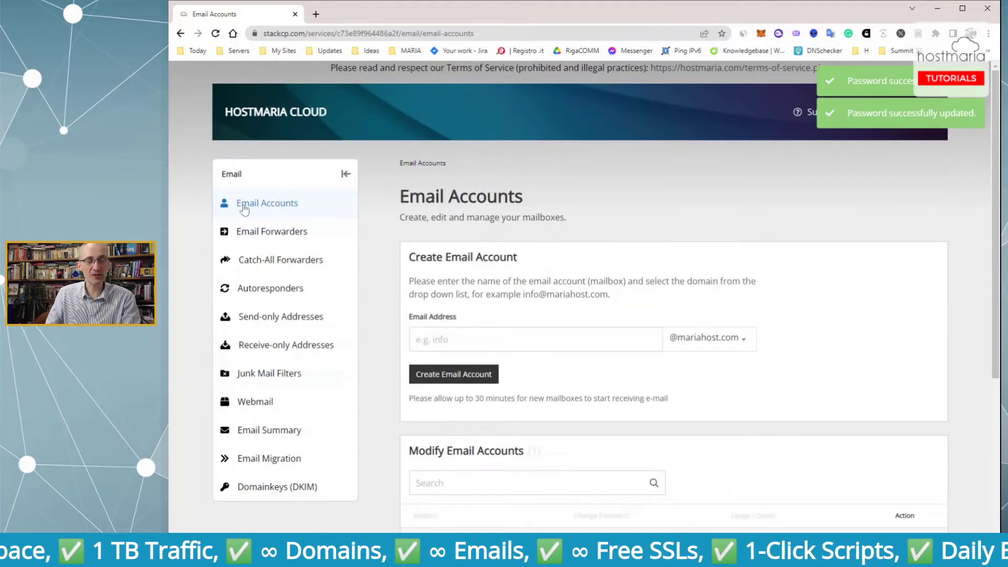
- Reload the Email Accounts list
left_click(242, 207)
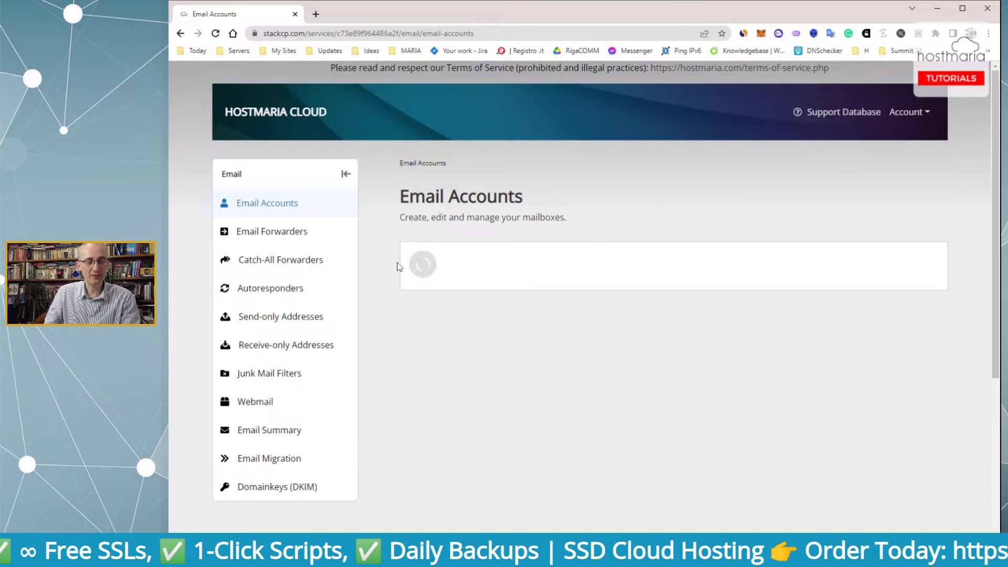
scroll(404, 315, "down", 4)
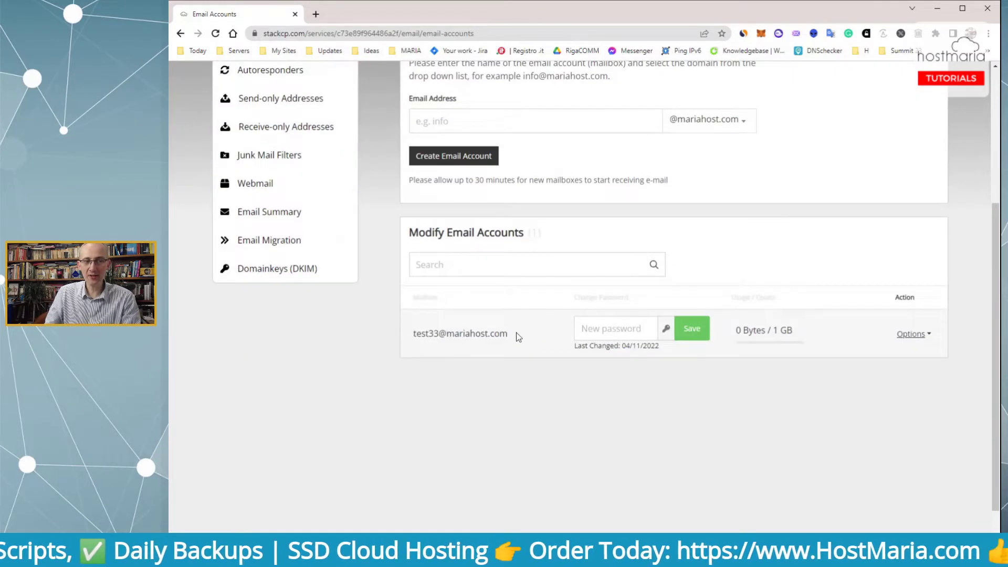
scroll(333, 365, "up", 3)
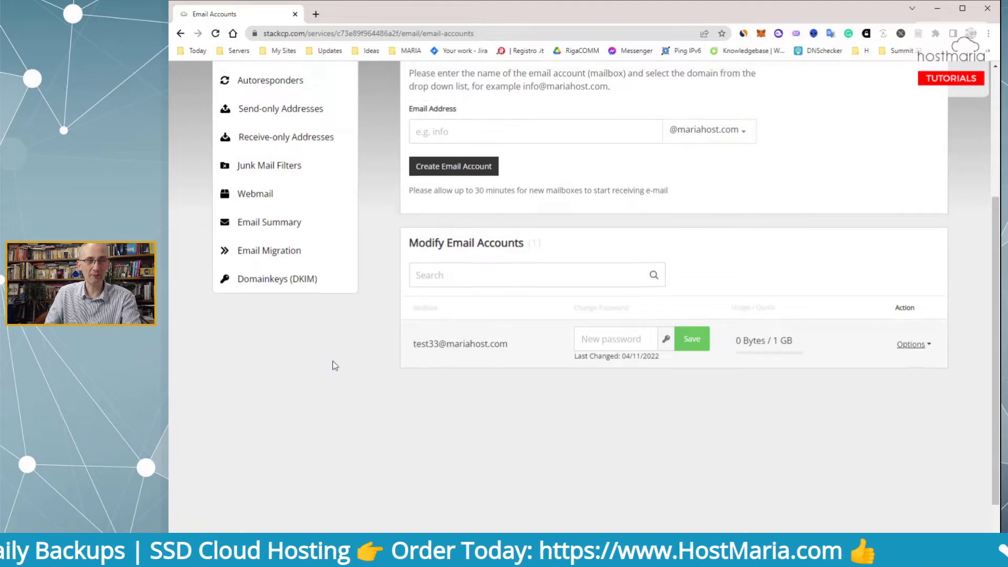
scroll(385, 178, "up", 1)
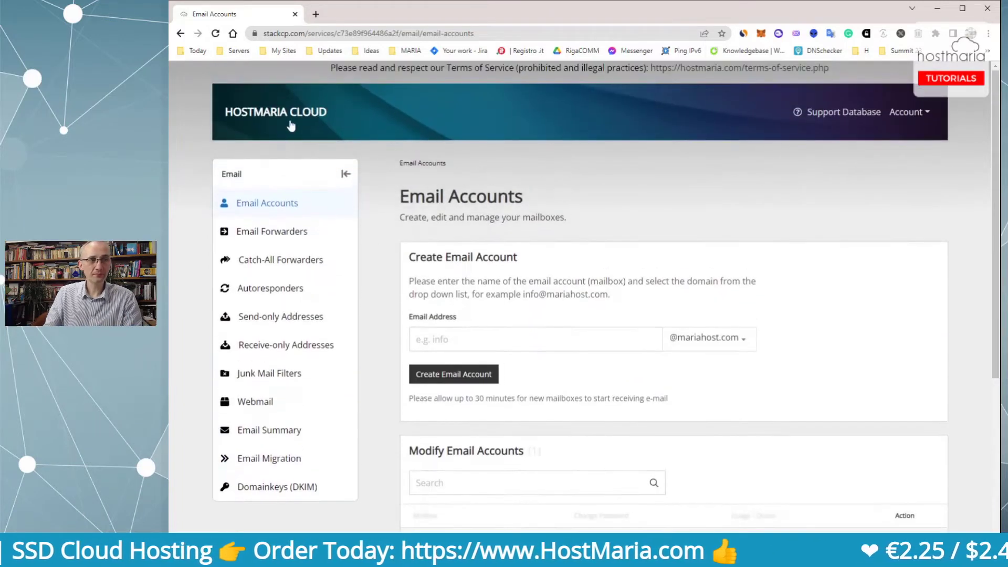
- Return to the mariahost.com service overview via the HOSTMARIA CLOUD banner and scroll to Email
left_click(291, 116)
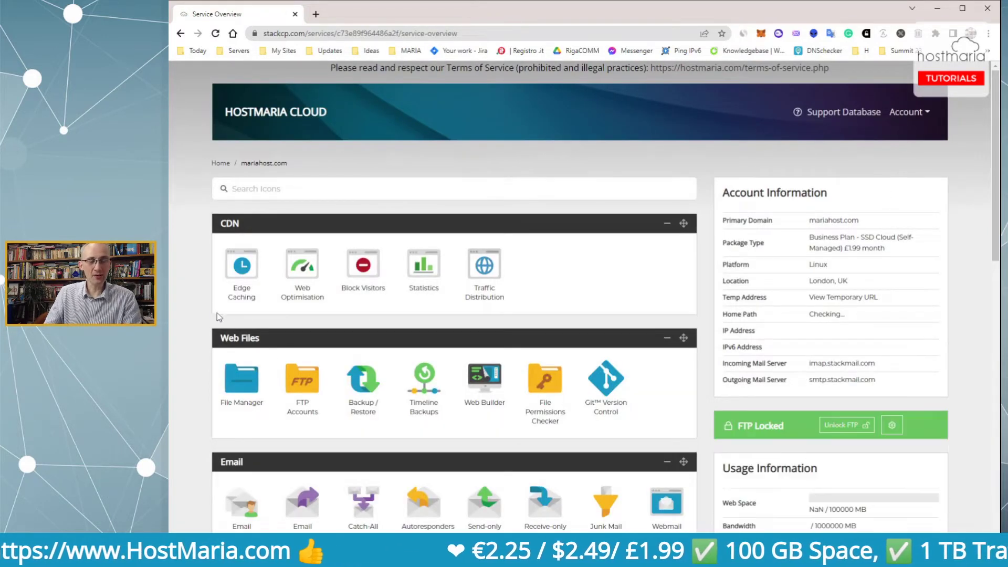
scroll(218, 315, "down", 2)
scroll(220, 320, "down", 1)
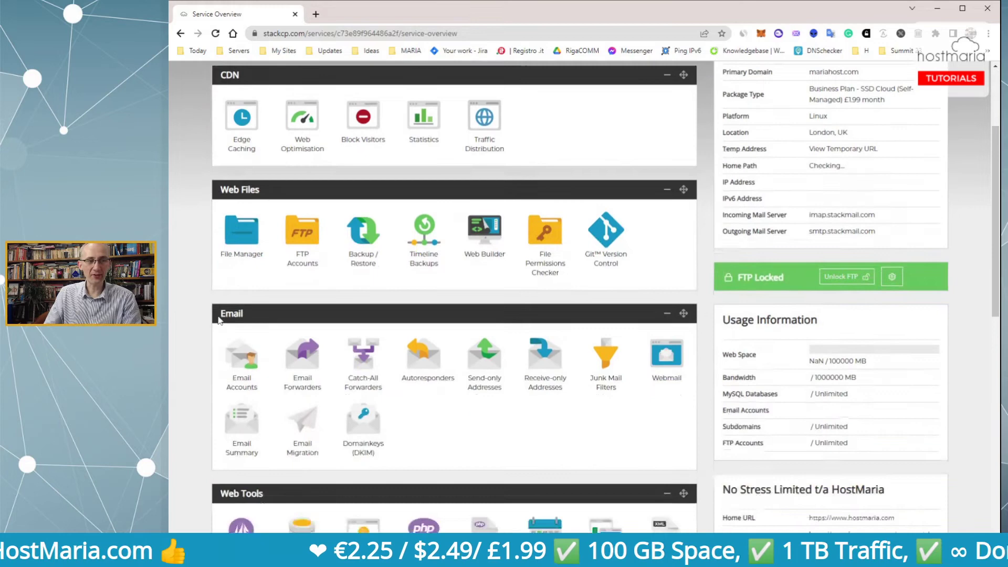
scroll(219, 321, "up", 1)
scroll(226, 320, "down", 1)
scroll(230, 321, "down", 1)
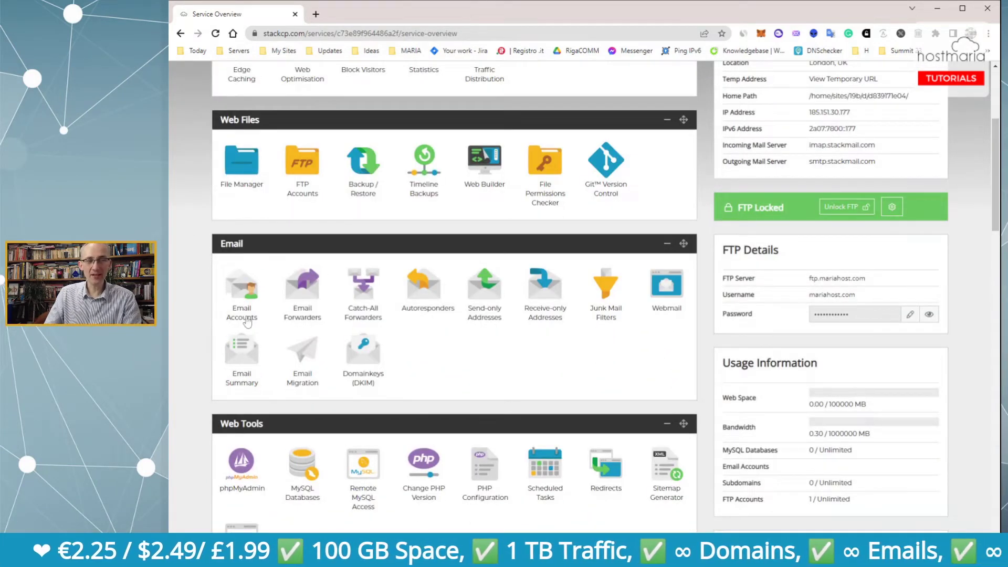
left_click(315, 293)
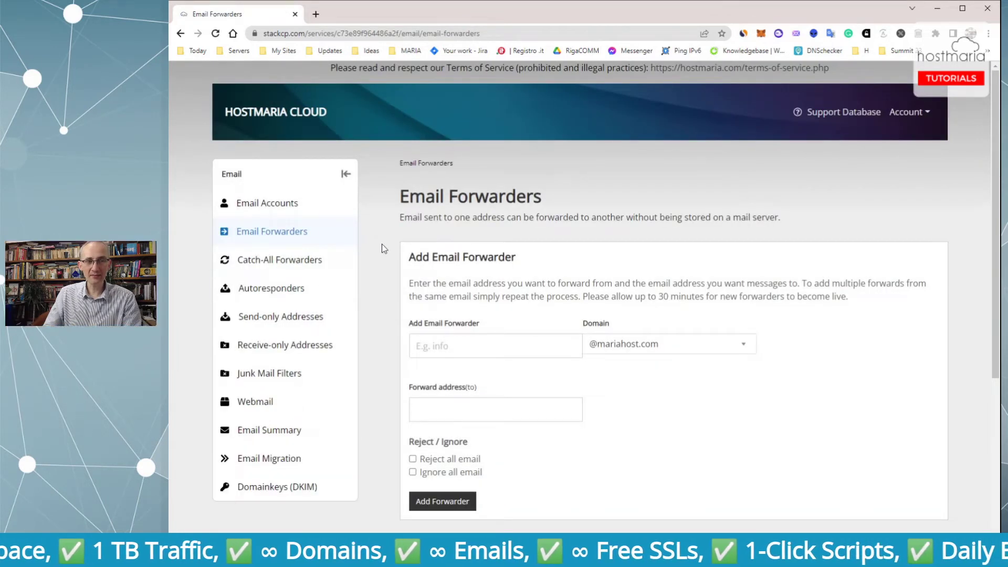
scroll(385, 247, "down", 2)
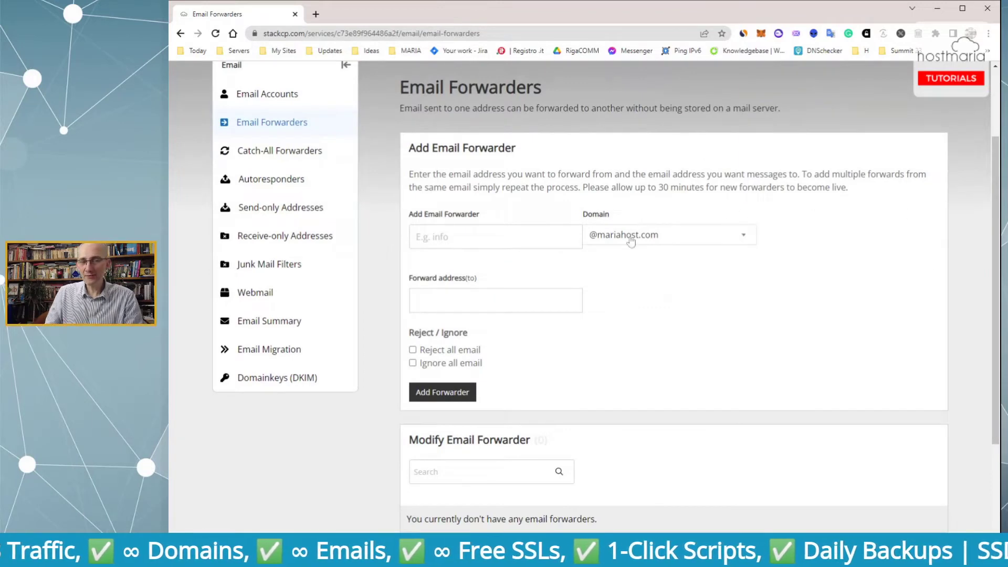
left_click(704, 239)
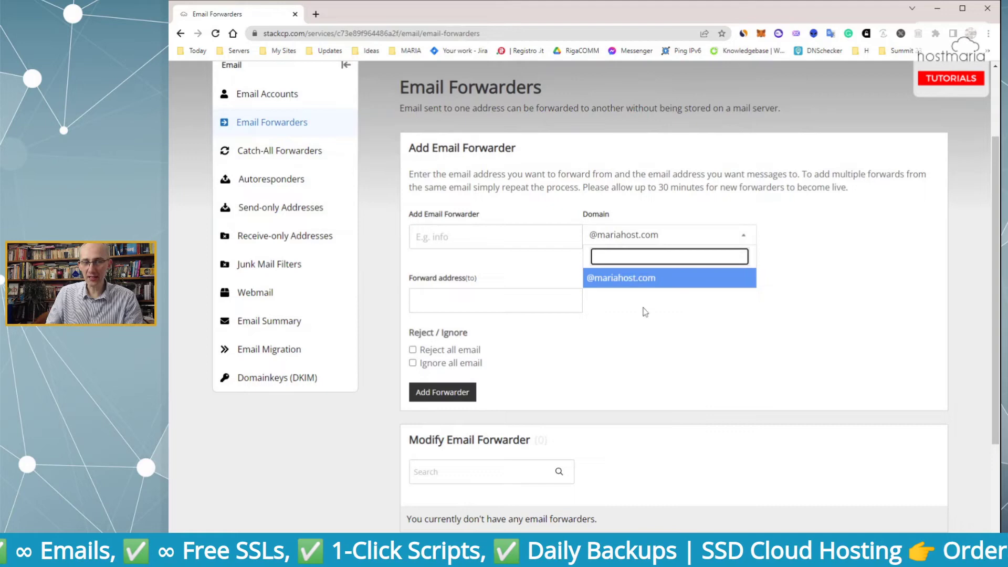
left_click(704, 311)
left_click(741, 237)
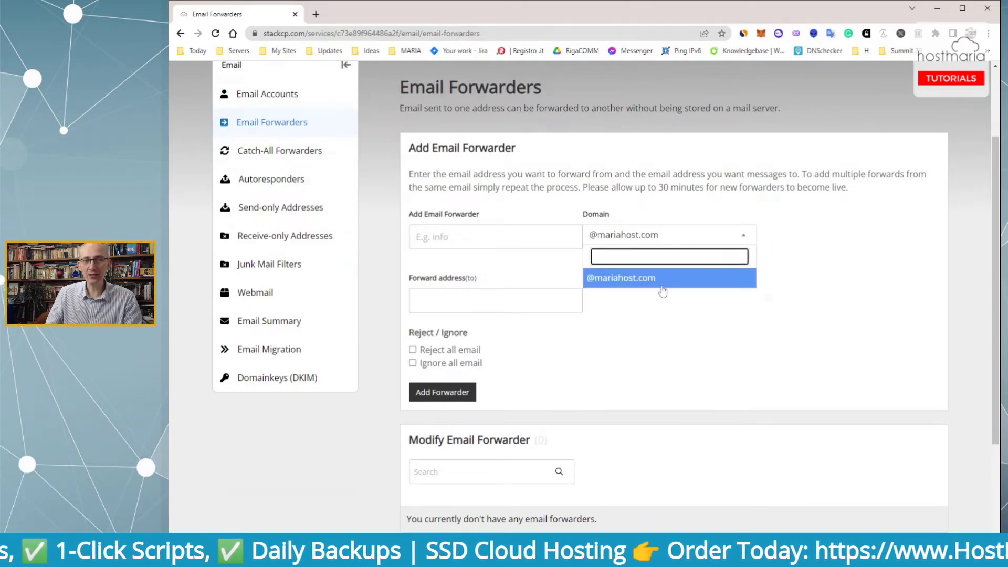
left_click(630, 278)
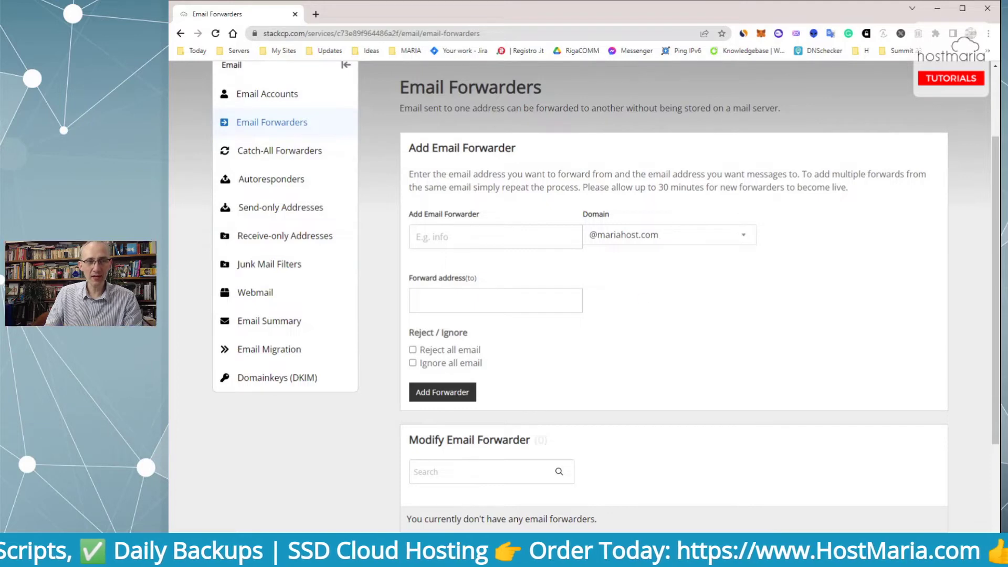
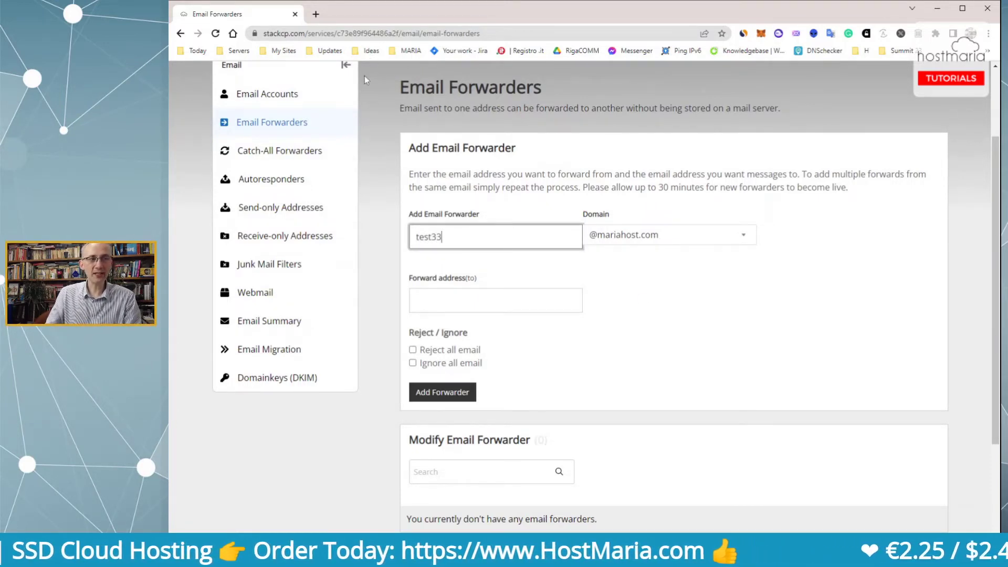
left_click(278, 97)
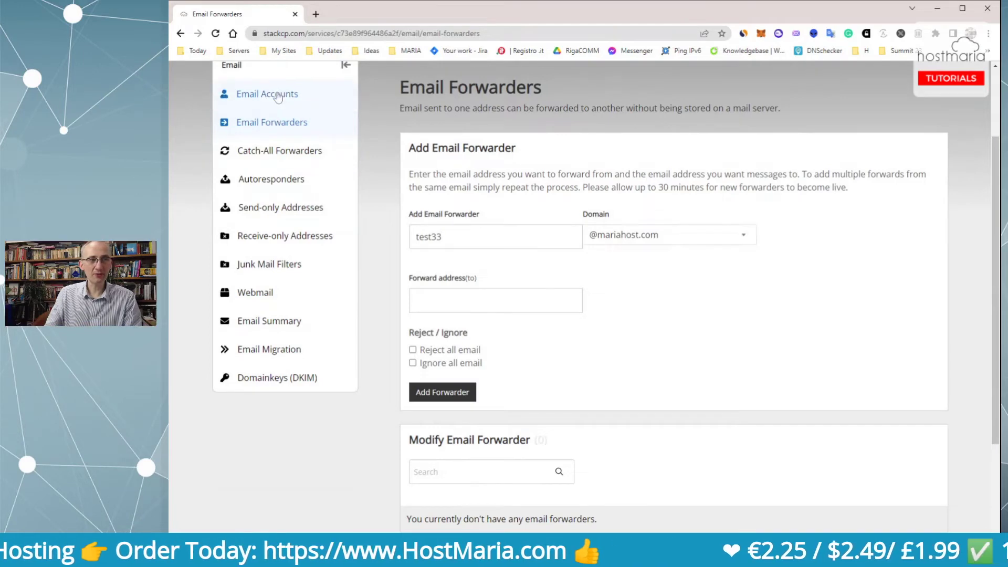
left_click(336, 16)
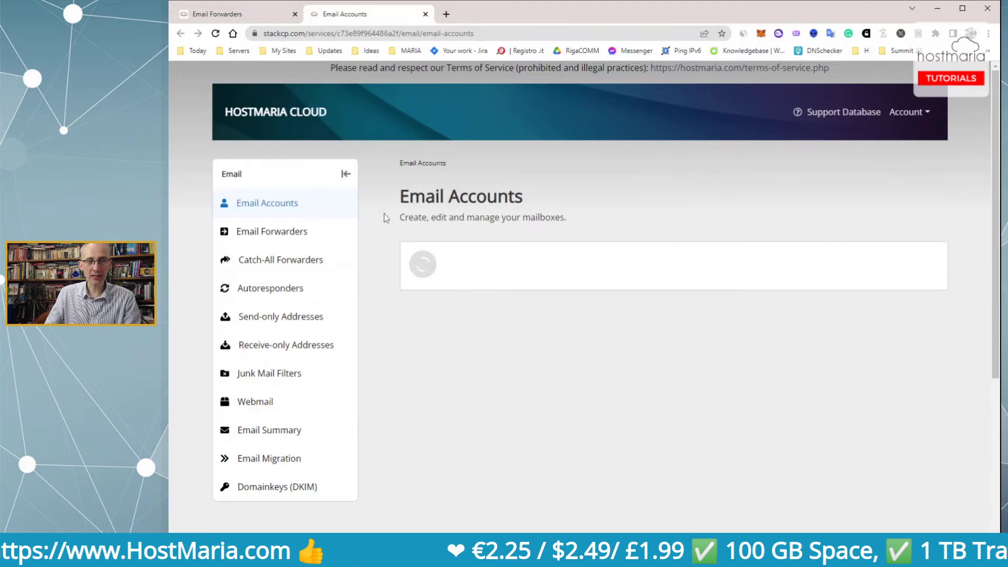
scroll(393, 222, "down", 4)
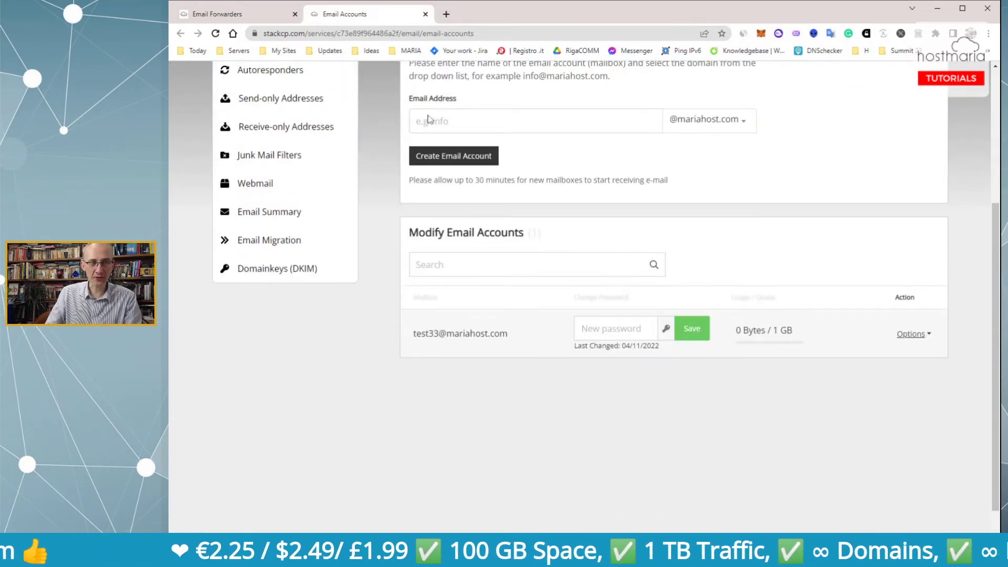
left_click(233, 16)
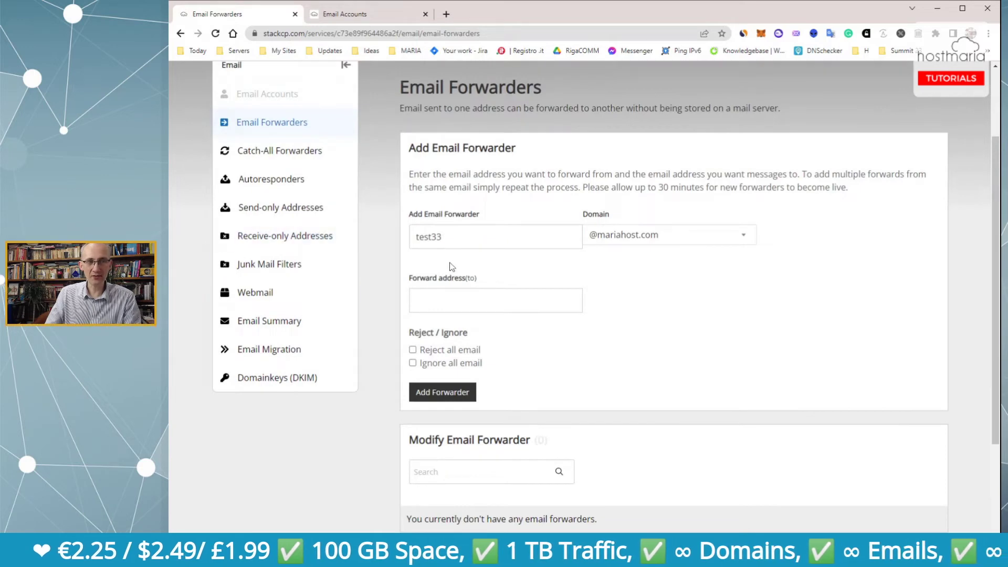
left_click(504, 300)
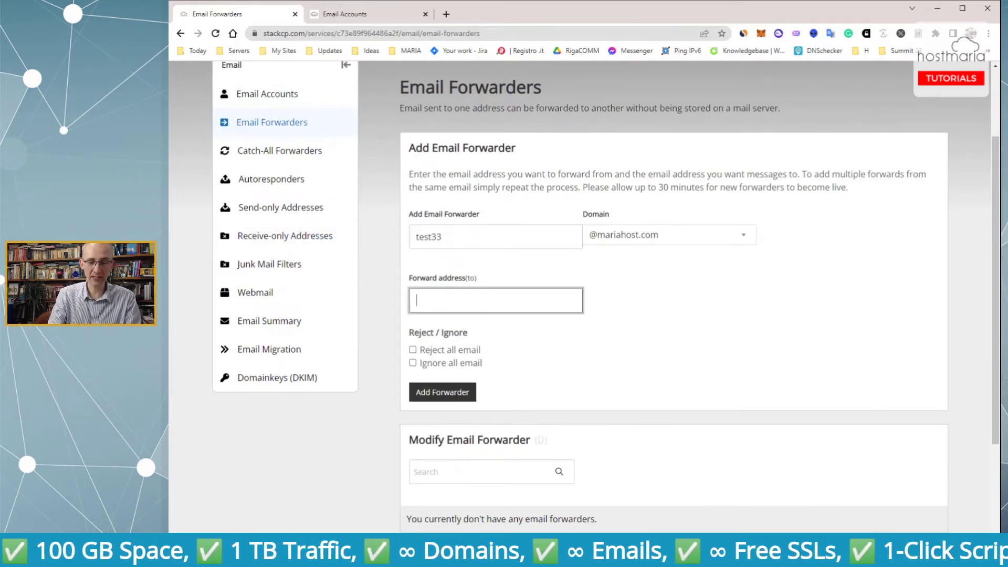
type("hell")
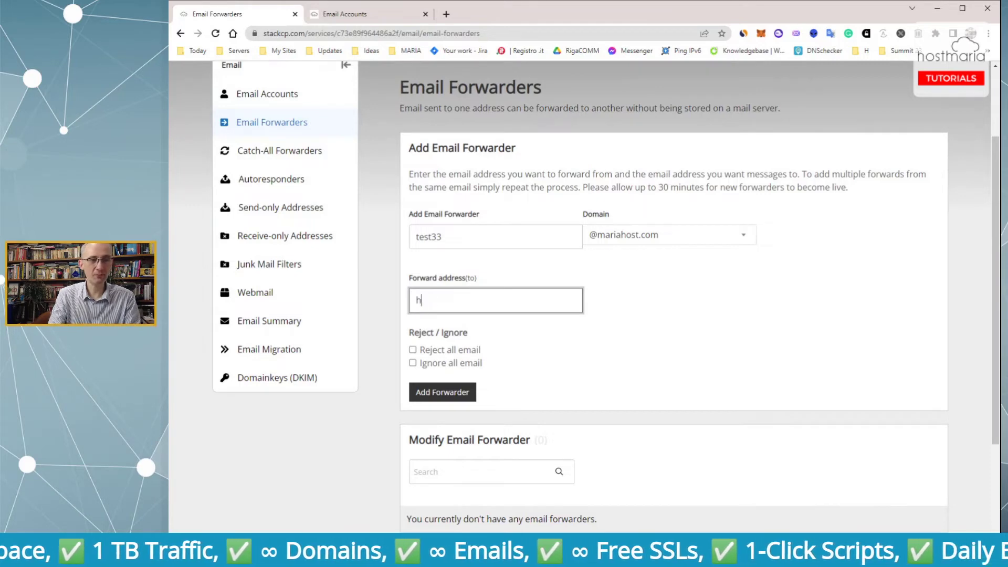
type("su")
type("t\"")
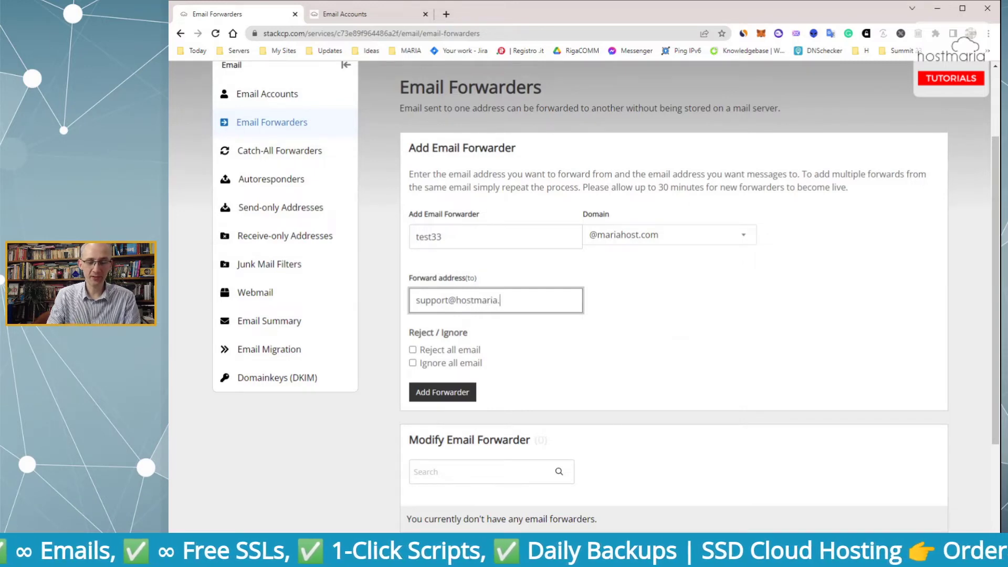
type("com")
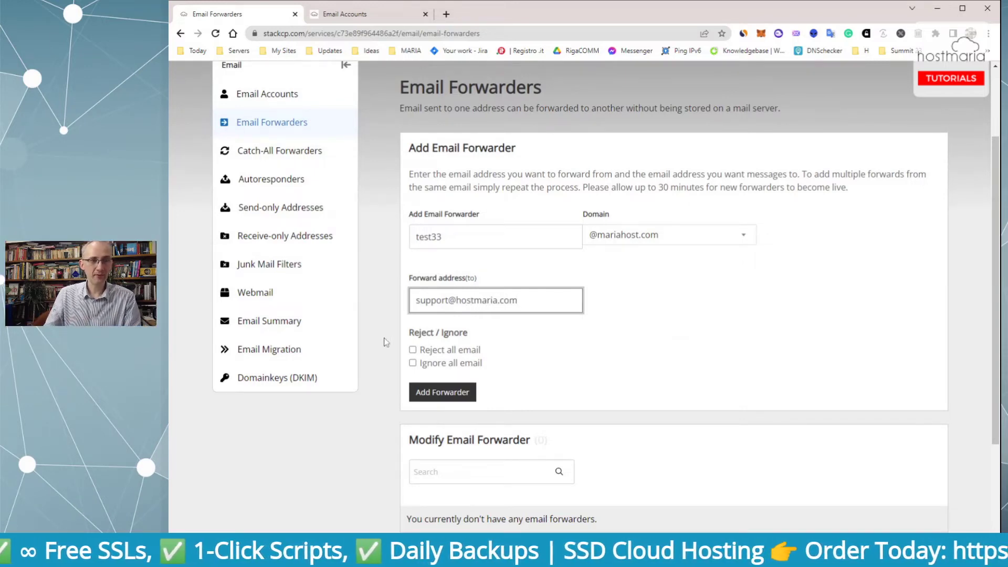
left_click(395, 336)
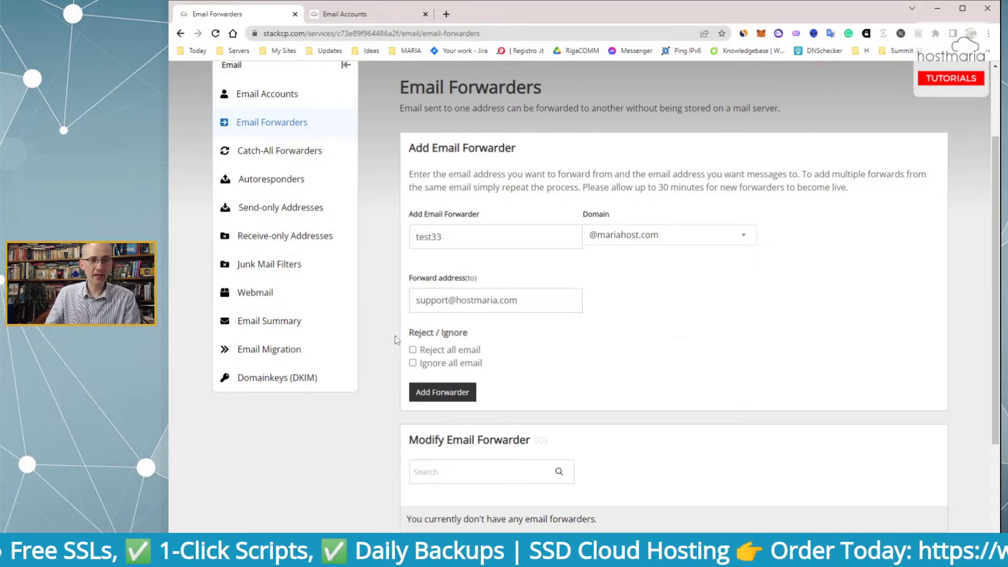
left_click(444, 394)
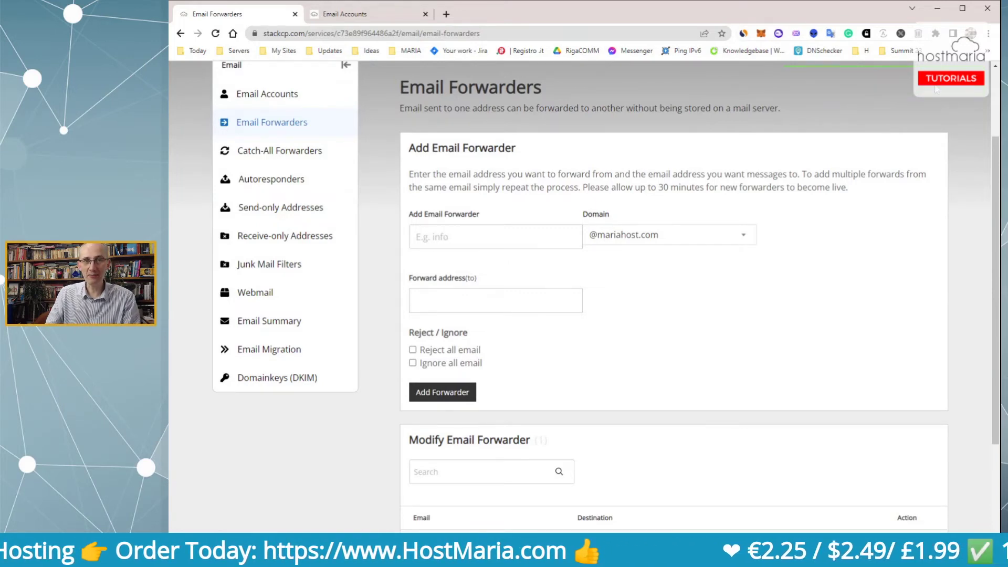
scroll(871, 223, "down", 3)
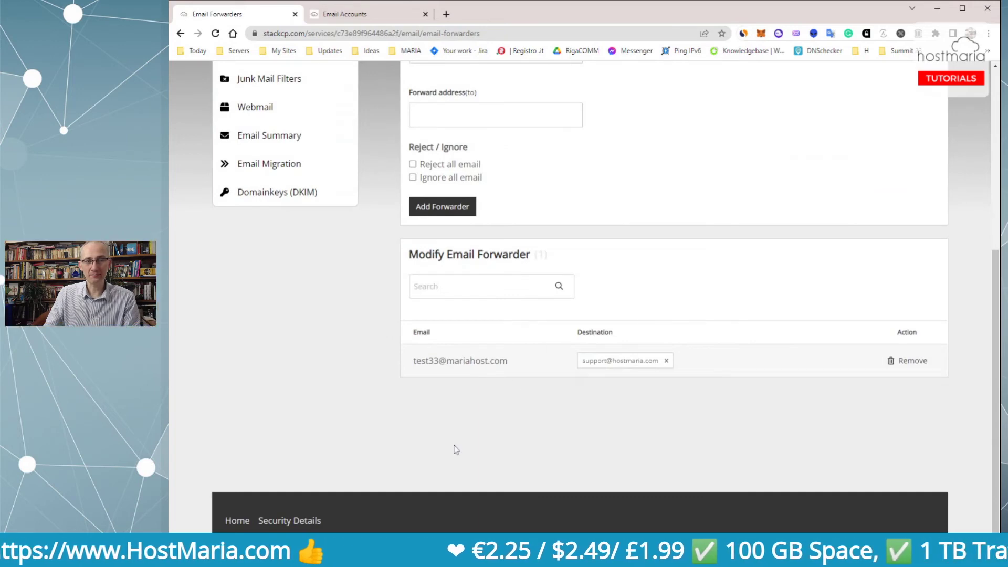
scroll(536, 276, "up", 2)
scroll(535, 276, "down", 2)
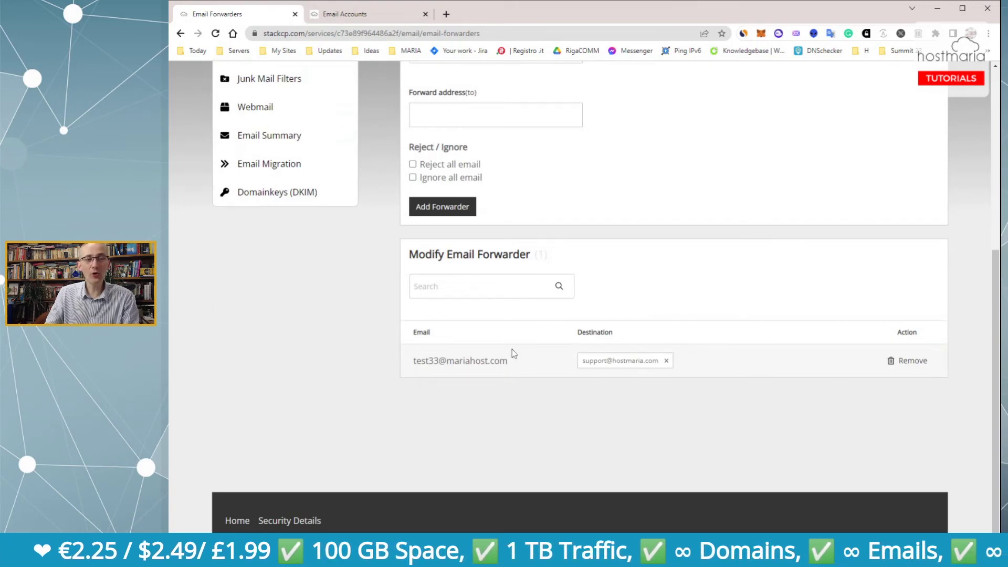
key("ctrl+plus")
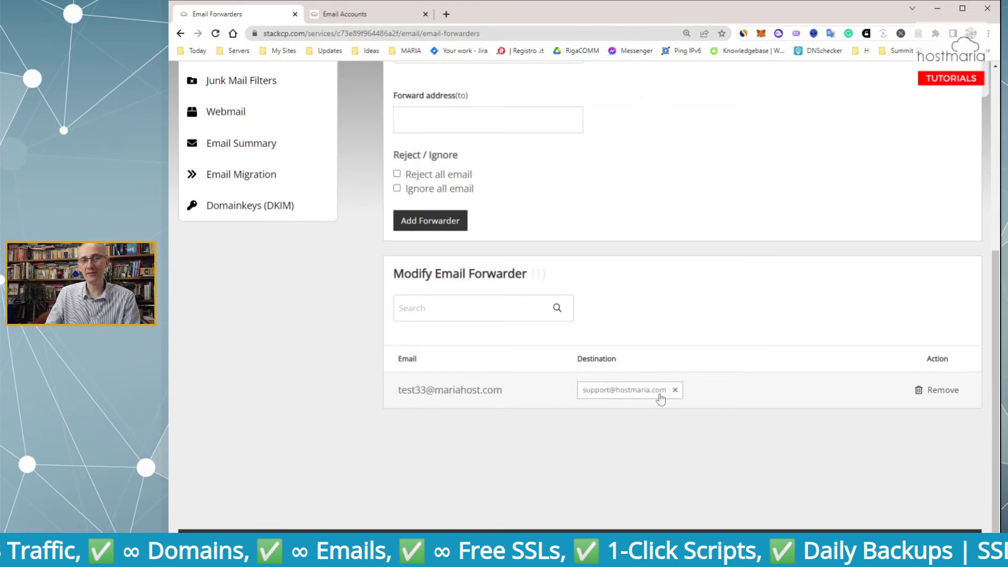
scroll(658, 400, "up", 5)
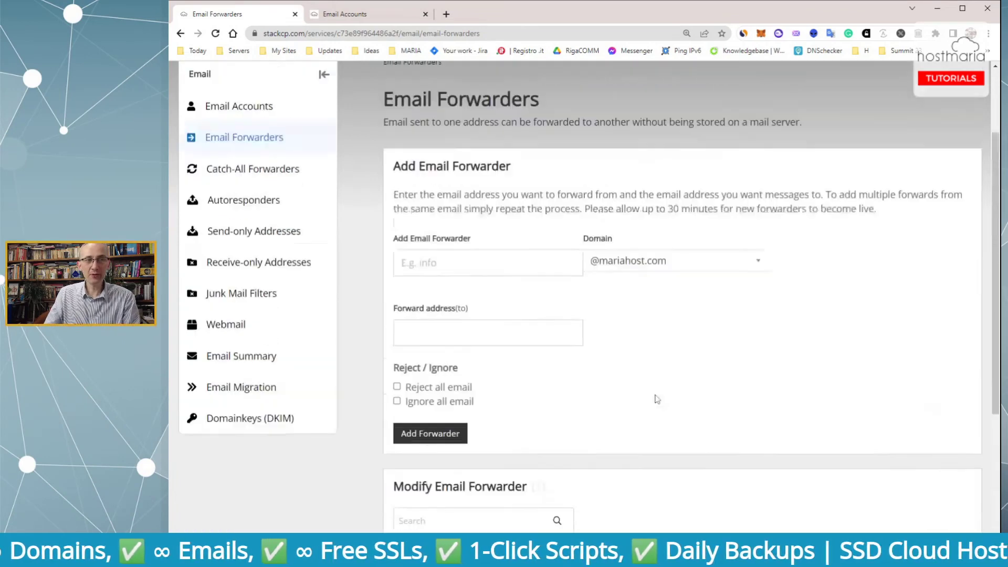
scroll(655, 391, "down", 1)
scroll(654, 390, "down", 2)
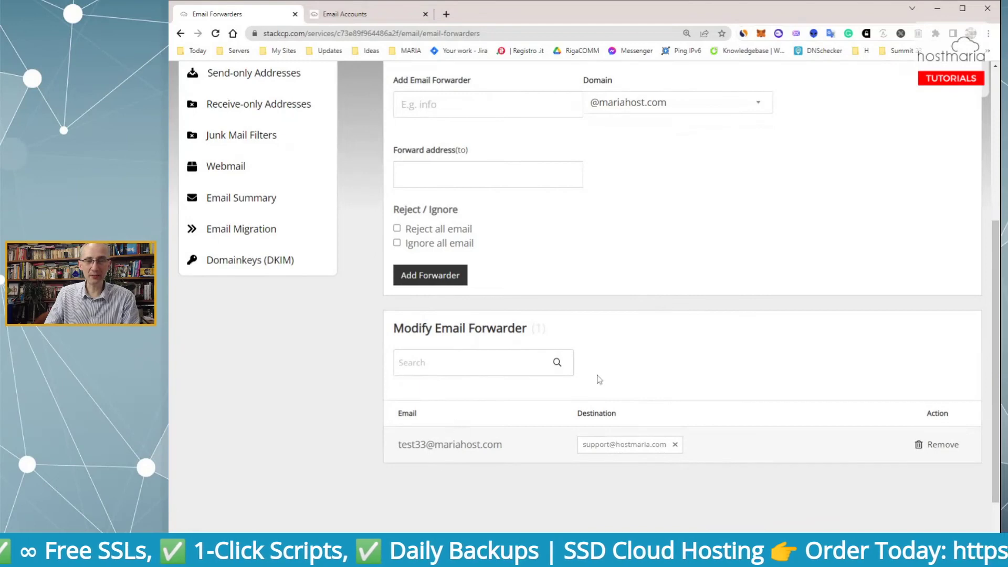
left_click(934, 446)
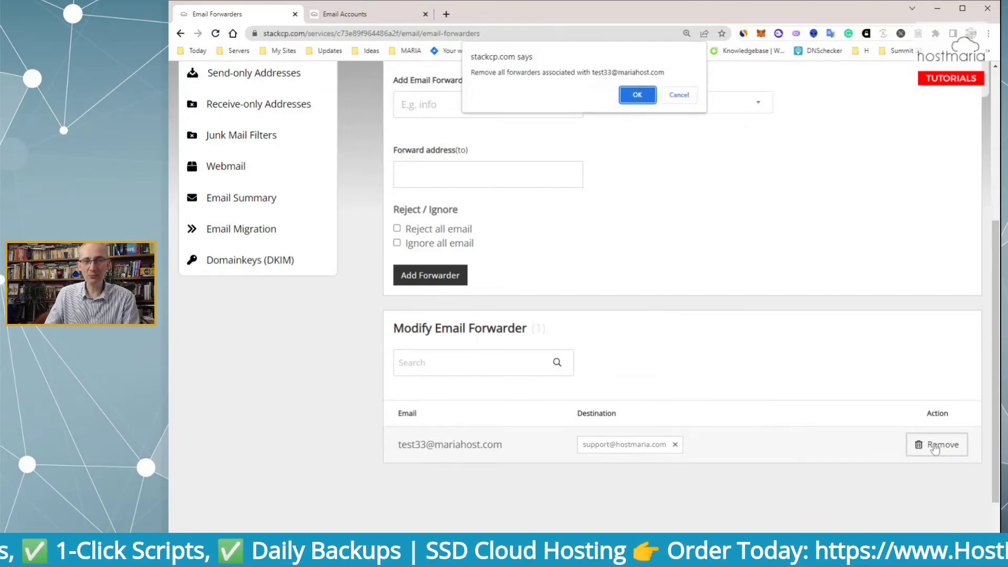
left_click(634, 95)
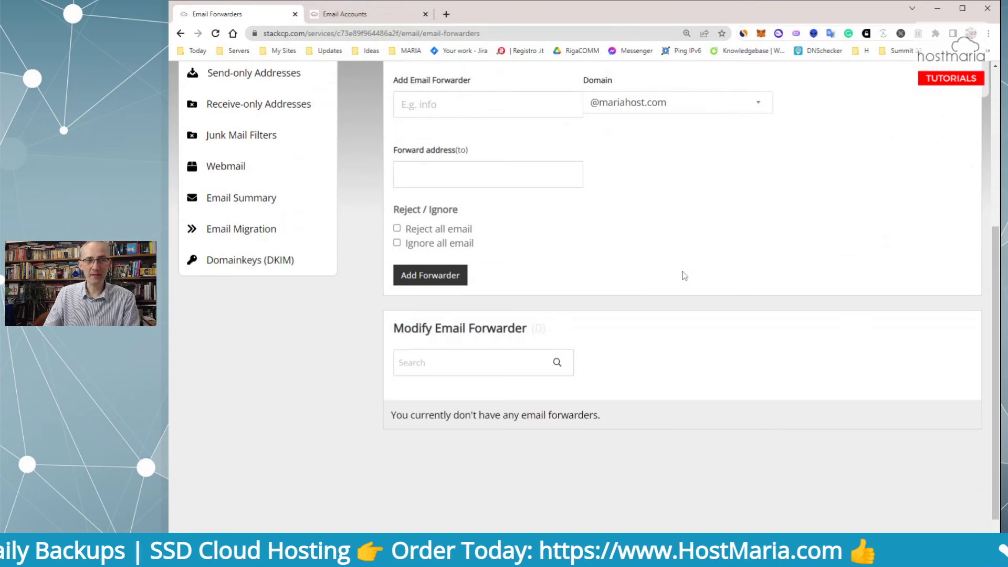
scroll(685, 276, "up", 4)
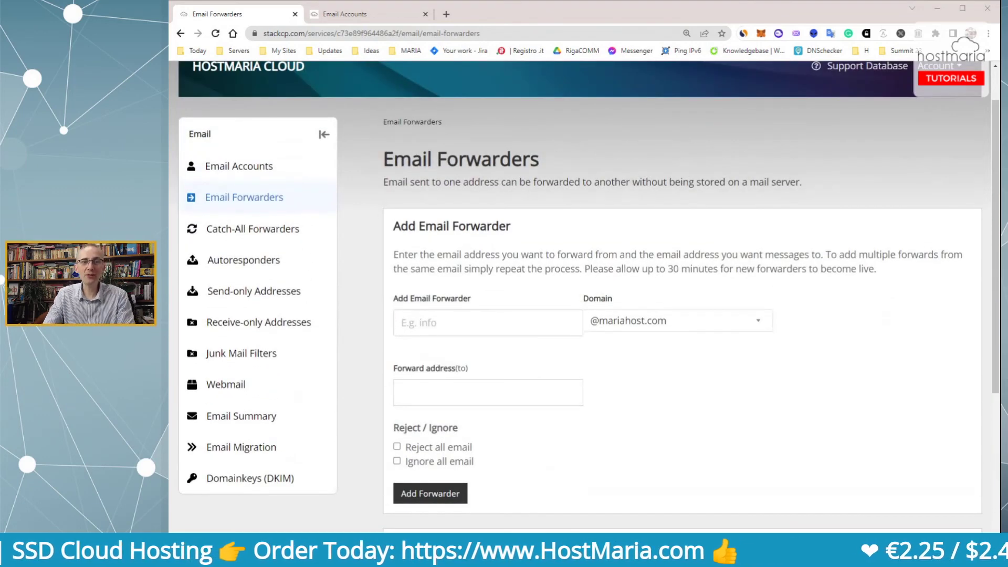